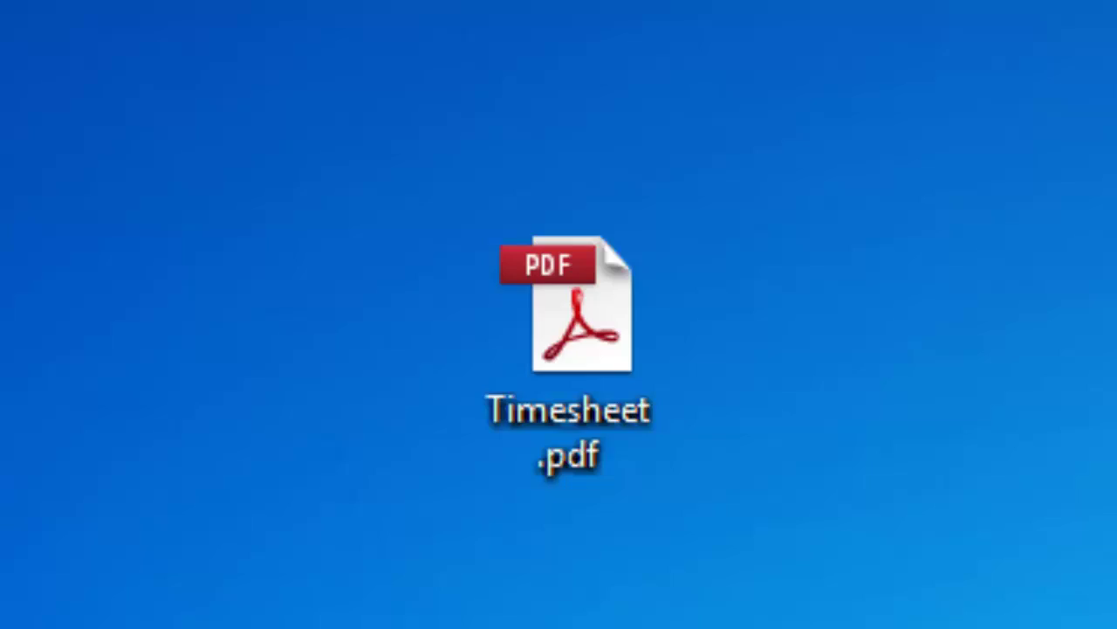
- Open Timesheet.pdf from the desktop in Adobe Reader to show the 8.00 totals
{"action": "double_click", "coordinate": [566, 349]}
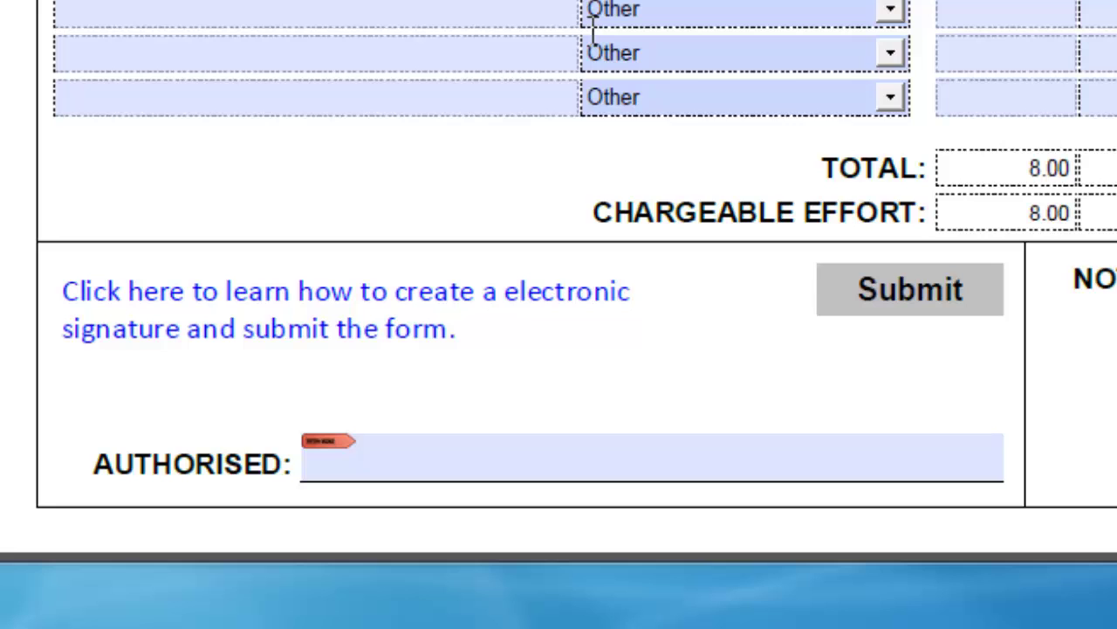
- Start signing the AUTHORISED field and choose to create a new digital ID now
{"action": "left_click", "coordinate": [464, 455]}
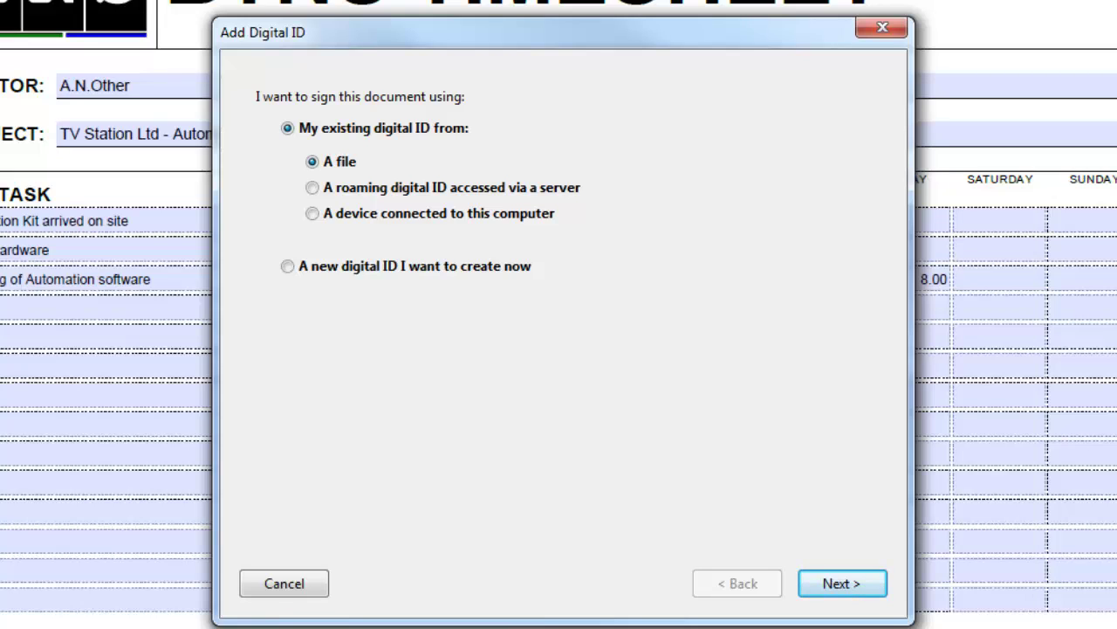
{"action": "left_click", "coordinate": [287, 266]}
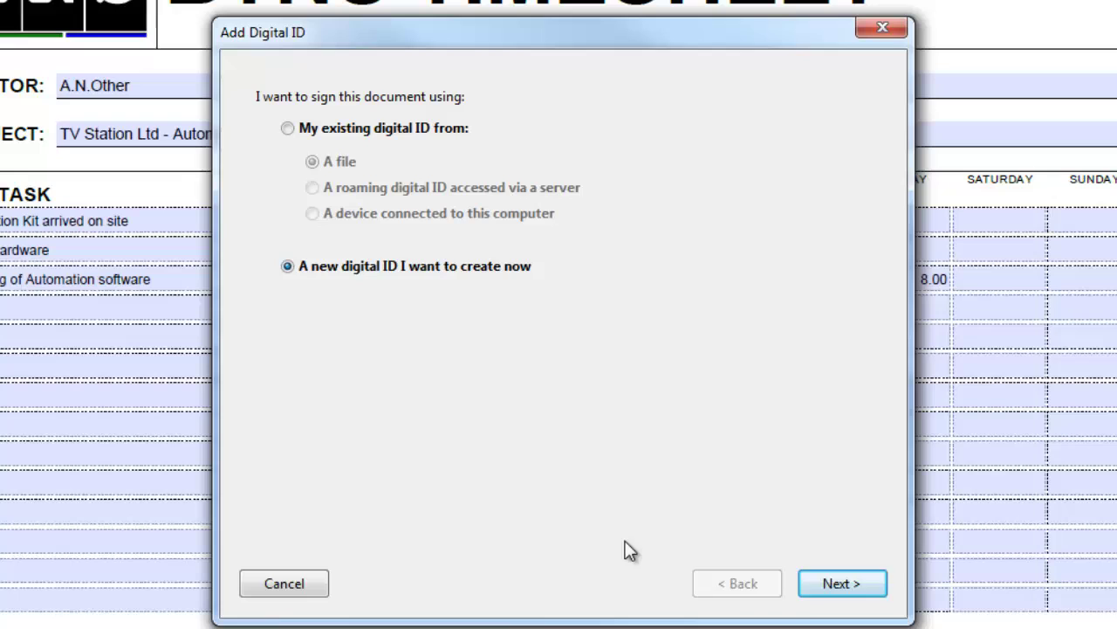
{"action": "left_click", "coordinate": [828, 584]}
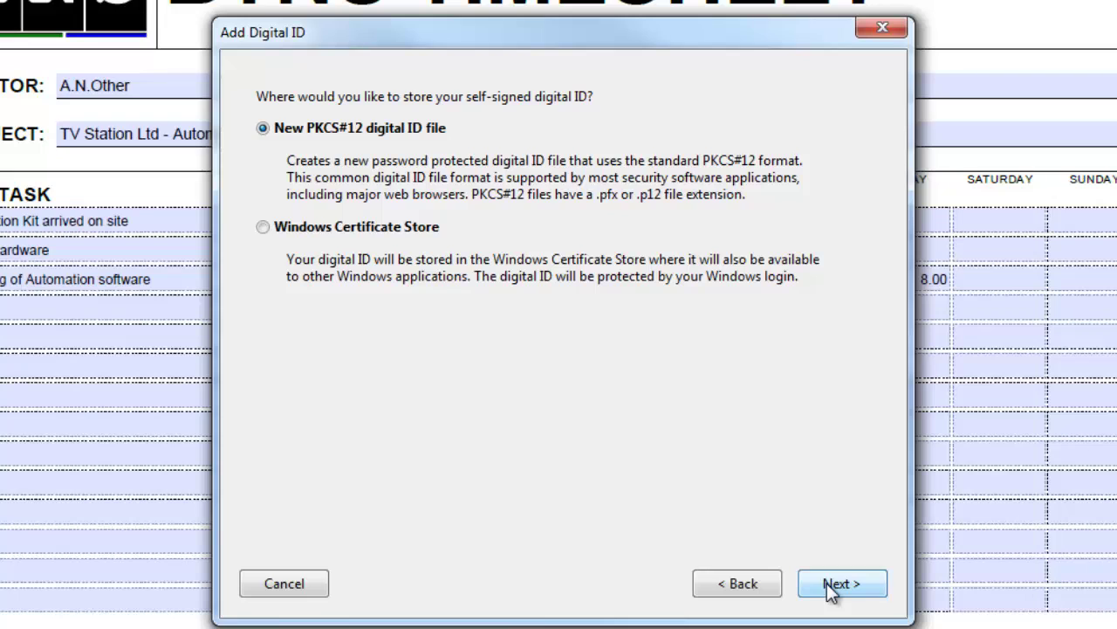
- Enter the signer's name, unit Support, organization BTNS Ltd and the signer's e-mail
{"action": "left_click", "coordinate": [830, 591]}
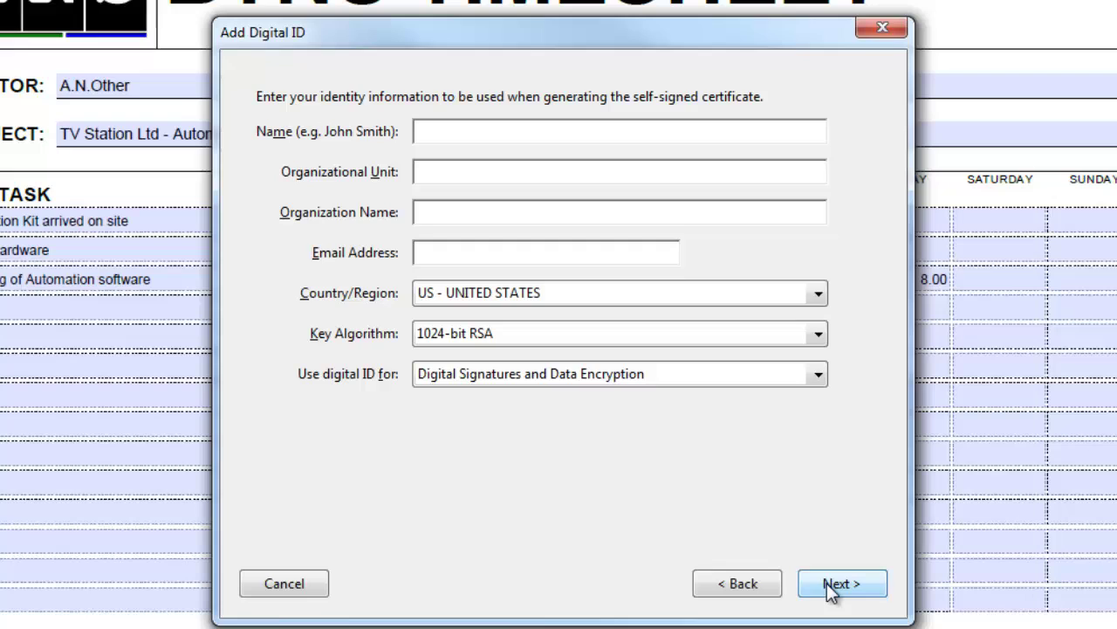
{"action": "left_click", "coordinate": [447, 131]}
{"action": "type", "text": "John SMi"}
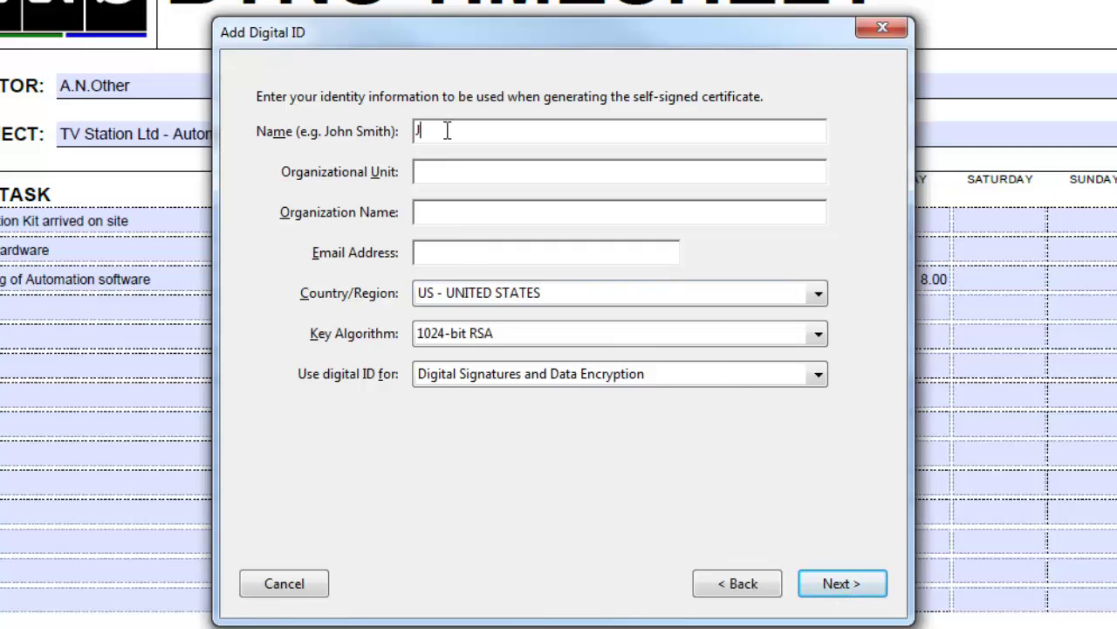
{"action": "type", "text": "th"}
{"action": "left_click", "coordinate": [451, 177]}
{"action": "type", "text": "Support"}
{"action": "left_click", "coordinate": [449, 213]}
{"action": "type", "text": "BTNS"}
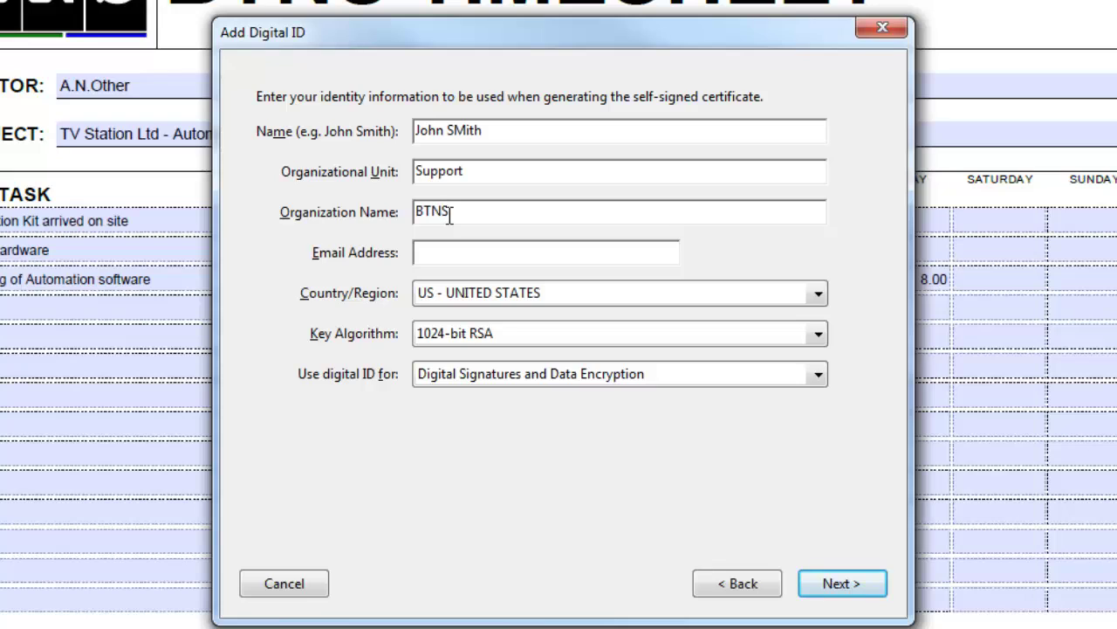
{"action": "type", "text": " Ltd"}
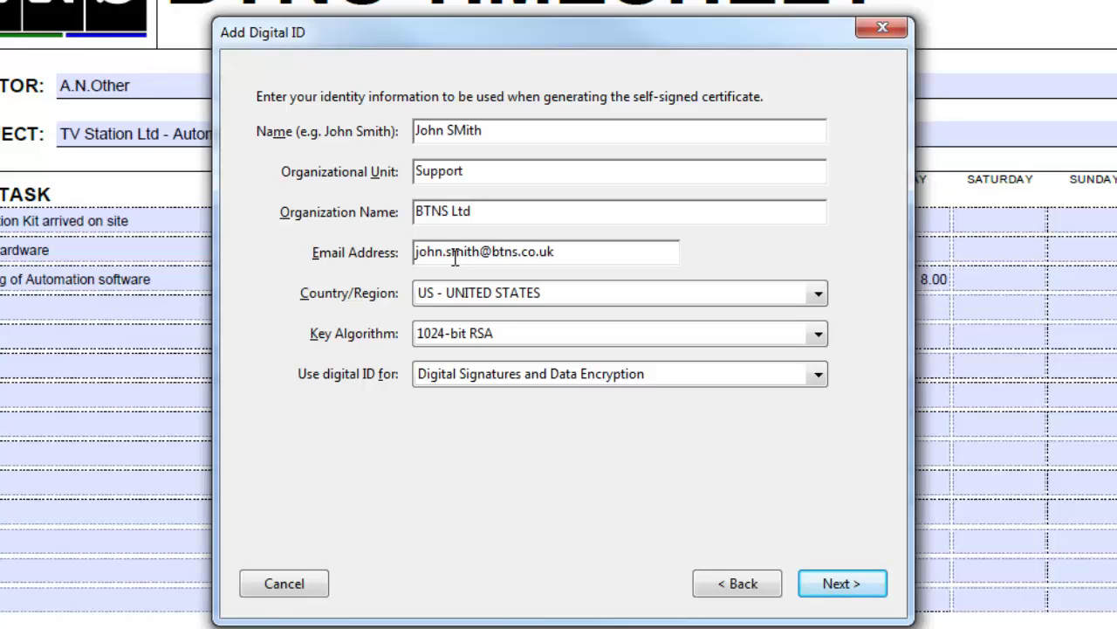
- Set country to GB - UNITED KINGDOM, keeping 1024-bit RSA and signatures and encryption
{"action": "left_click", "coordinate": [819, 293]}
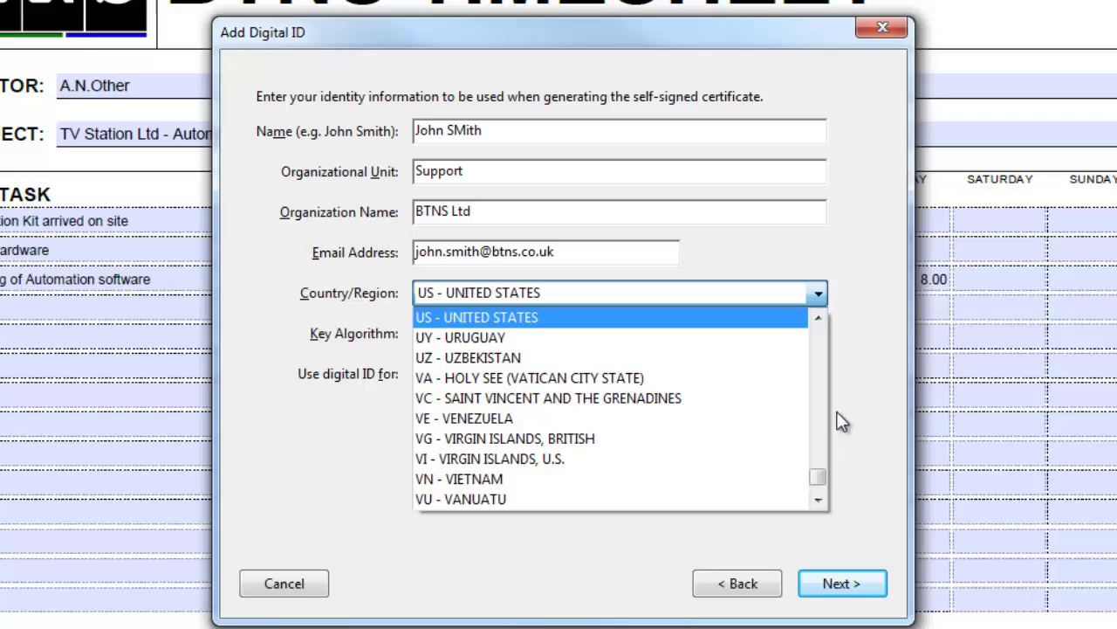
{"action": "left_click_drag", "start_coordinate": [818, 475], "coordinate": [820, 339]}
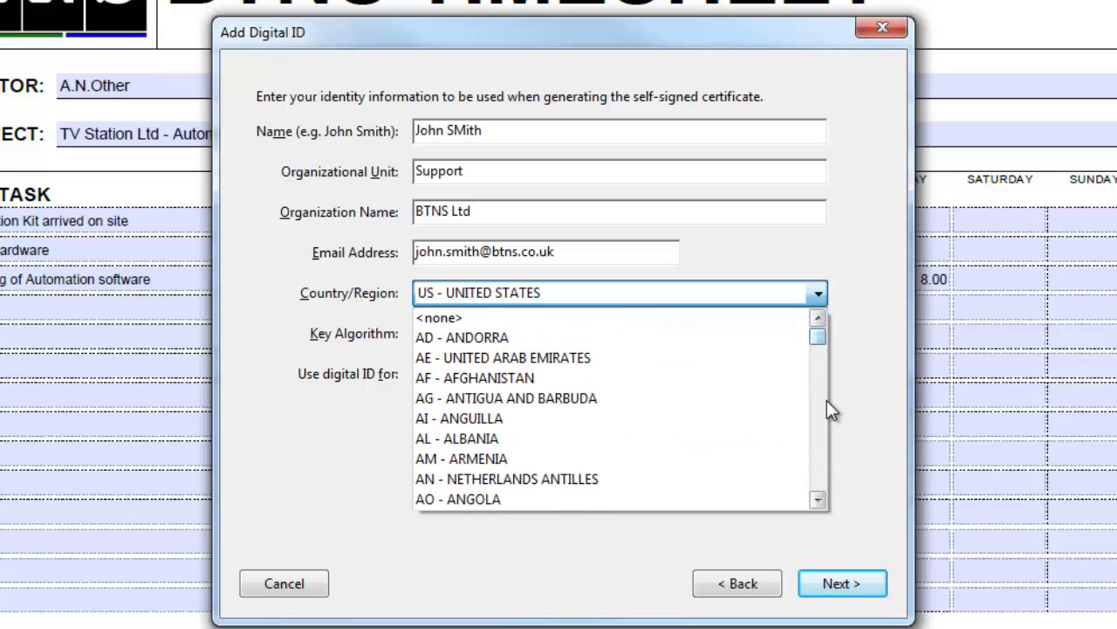
{"action": "scroll", "coordinate": [822, 412], "scroll_direction": "down", "scroll_amount": 10}
{"action": "scroll", "coordinate": [822, 430], "scroll_direction": "down", "scroll_amount": 15}
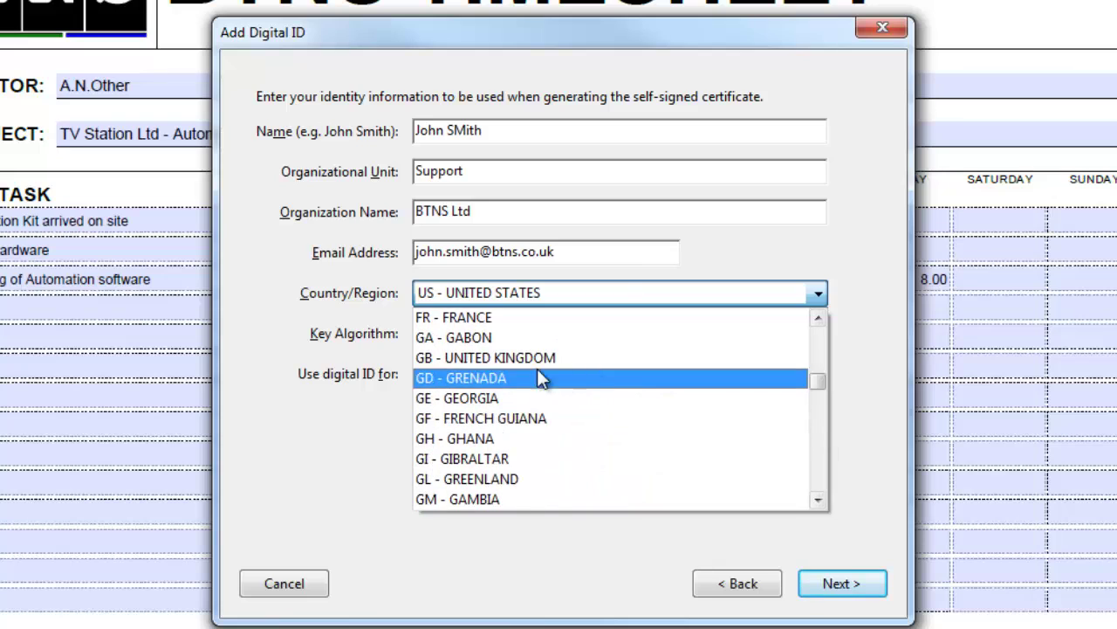
{"action": "left_click", "coordinate": [485, 359]}
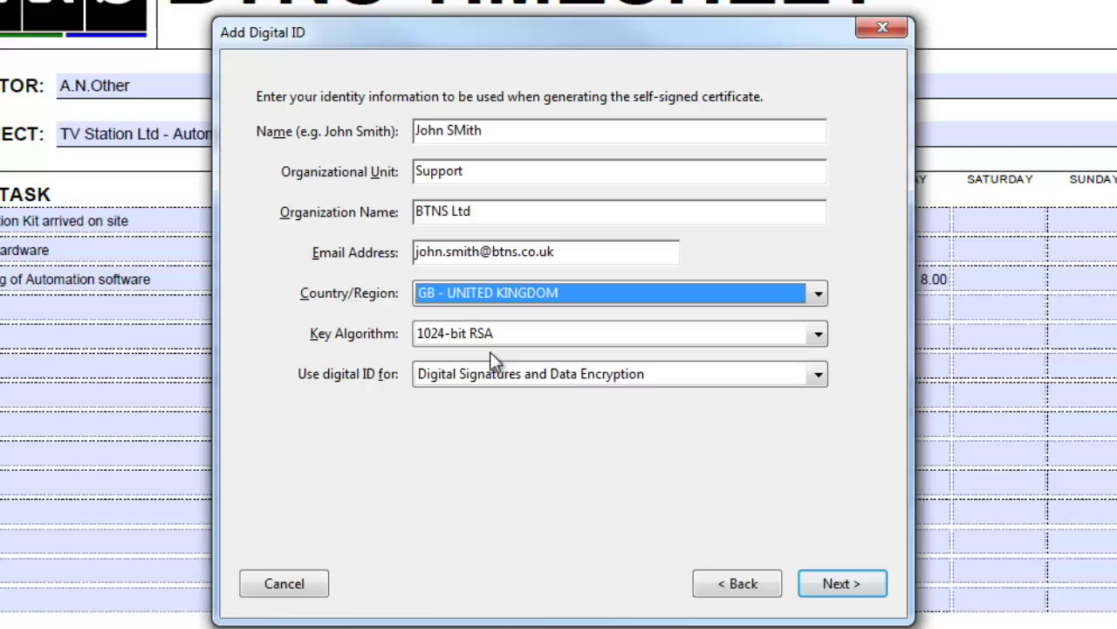
{"action": "left_click", "coordinate": [818, 341]}
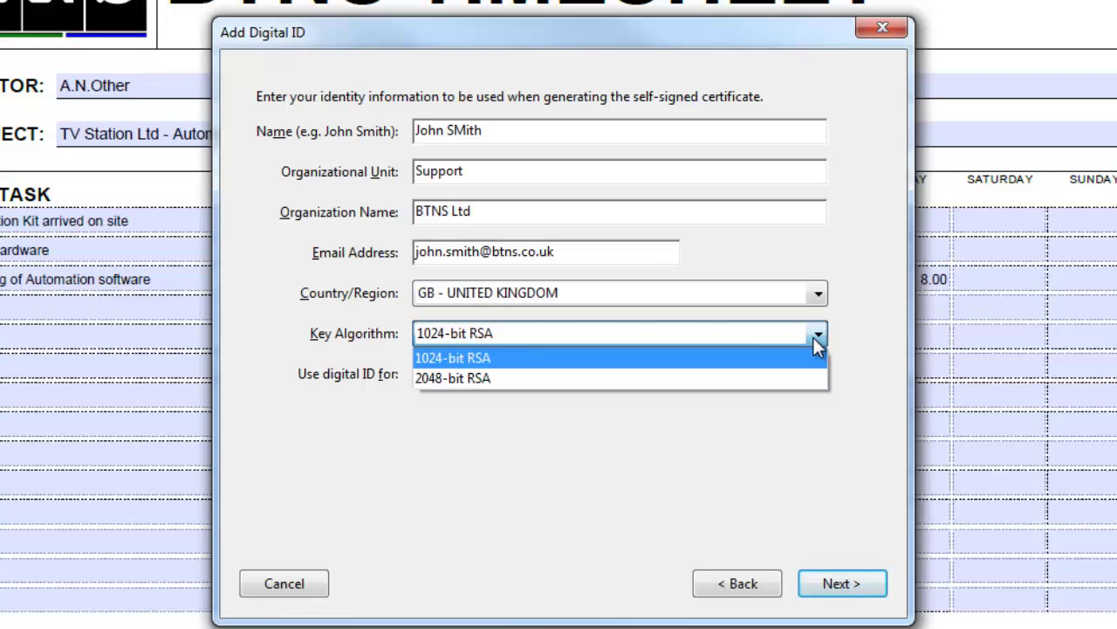
{"action": "left_click", "coordinate": [851, 421]}
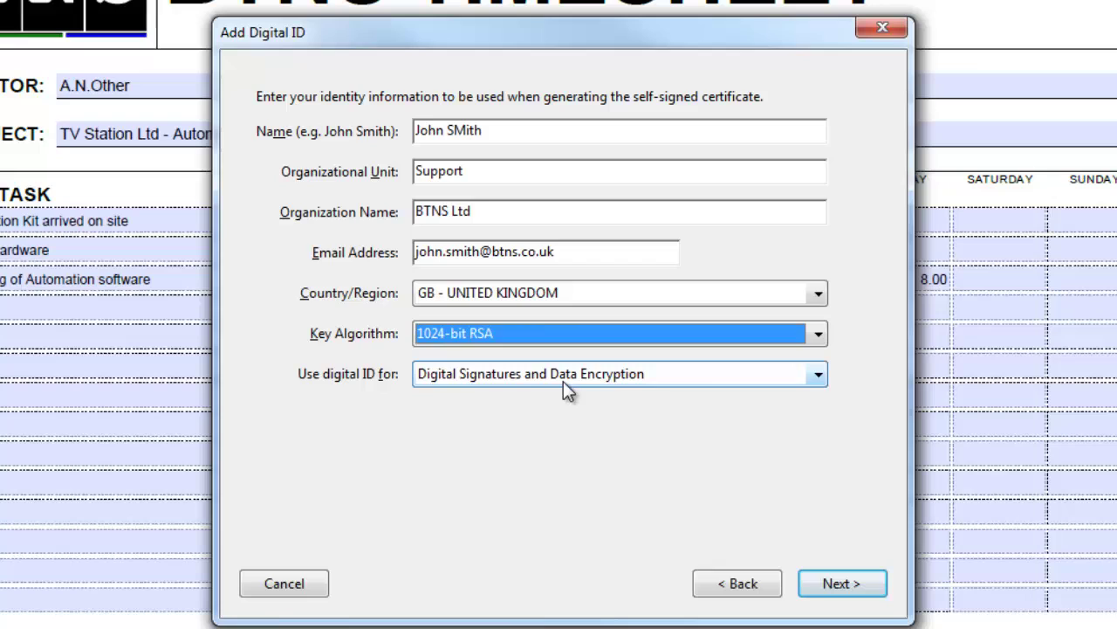
{"action": "left_click", "coordinate": [820, 376]}
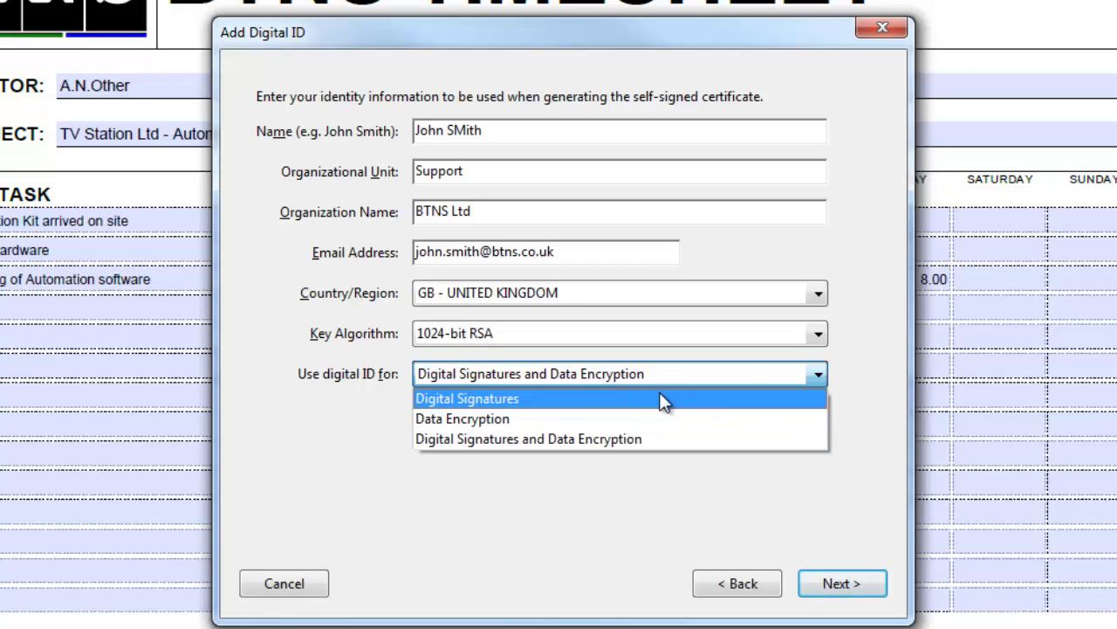
{"action": "left_click", "coordinate": [609, 515]}
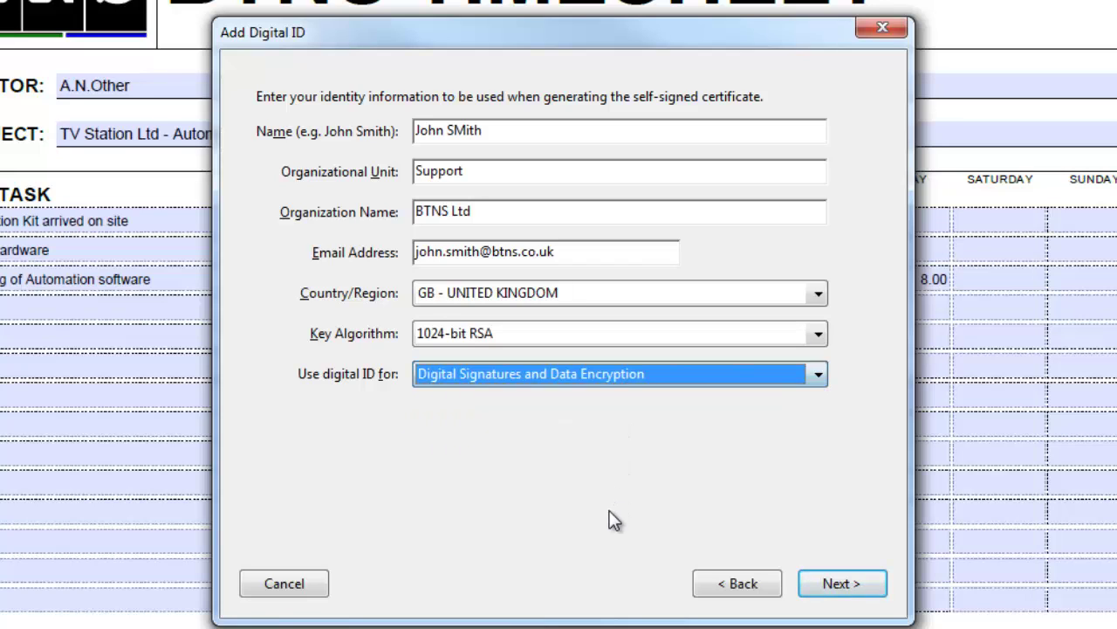
- Store the digital ID file as DS in the Documents library
{"action": "left_click", "coordinate": [842, 585]}
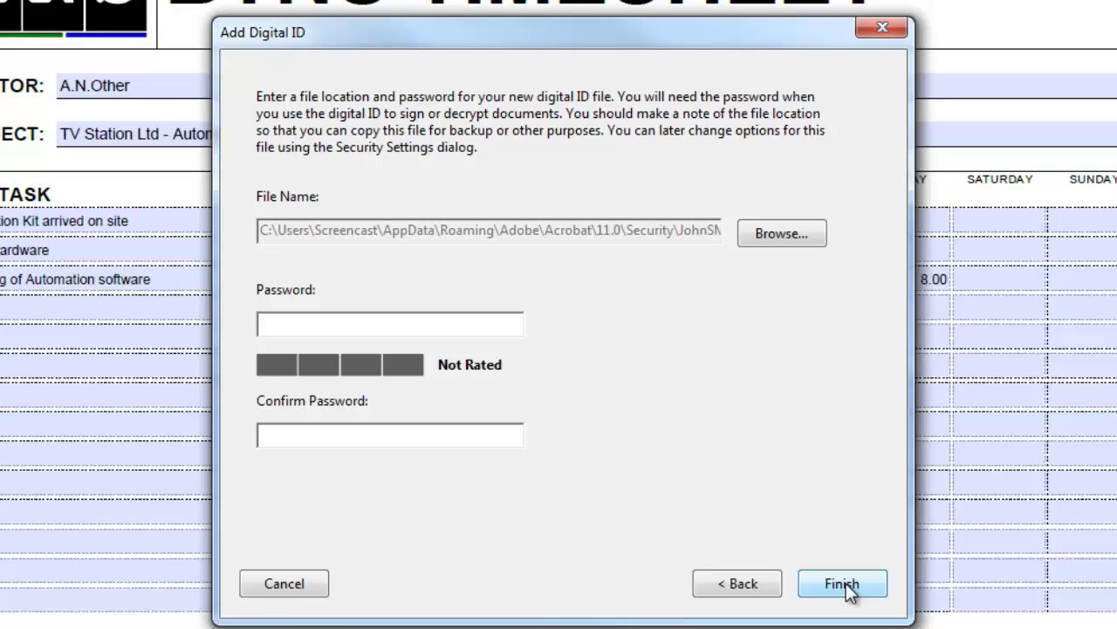
{"action": "left_click", "coordinate": [768, 236]}
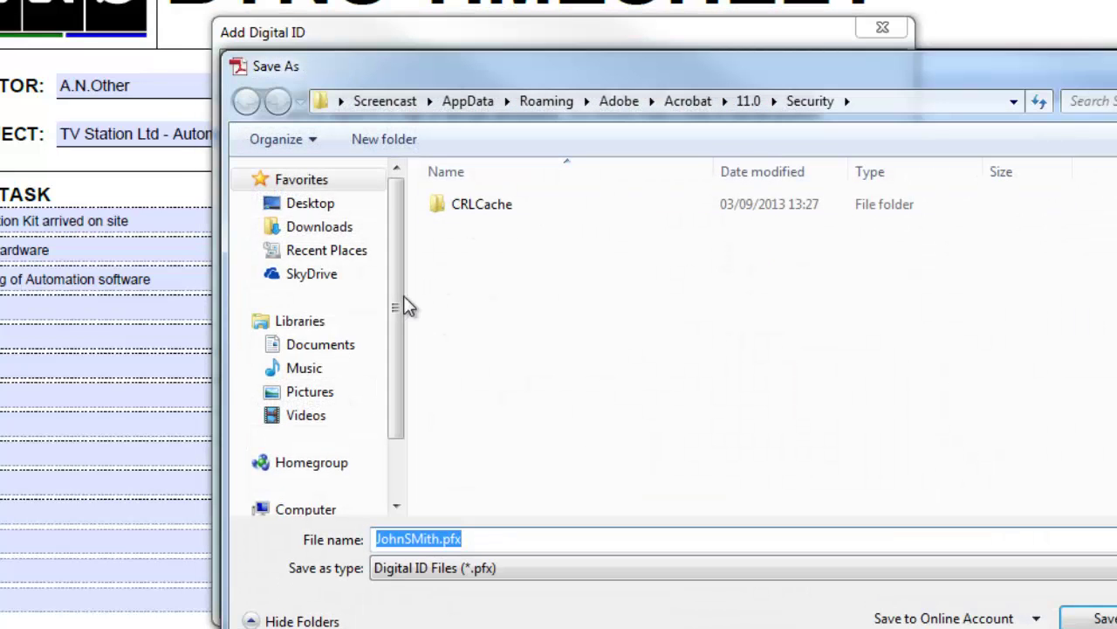
{"action": "left_click", "coordinate": [315, 347]}
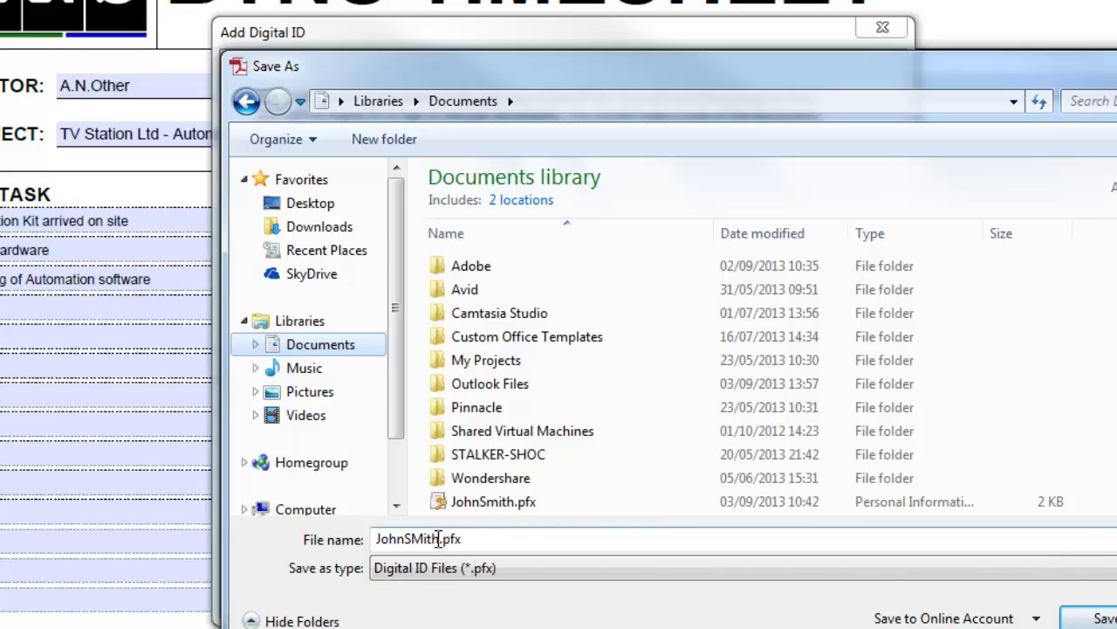
{"action": "left_click", "coordinate": [439, 539]}
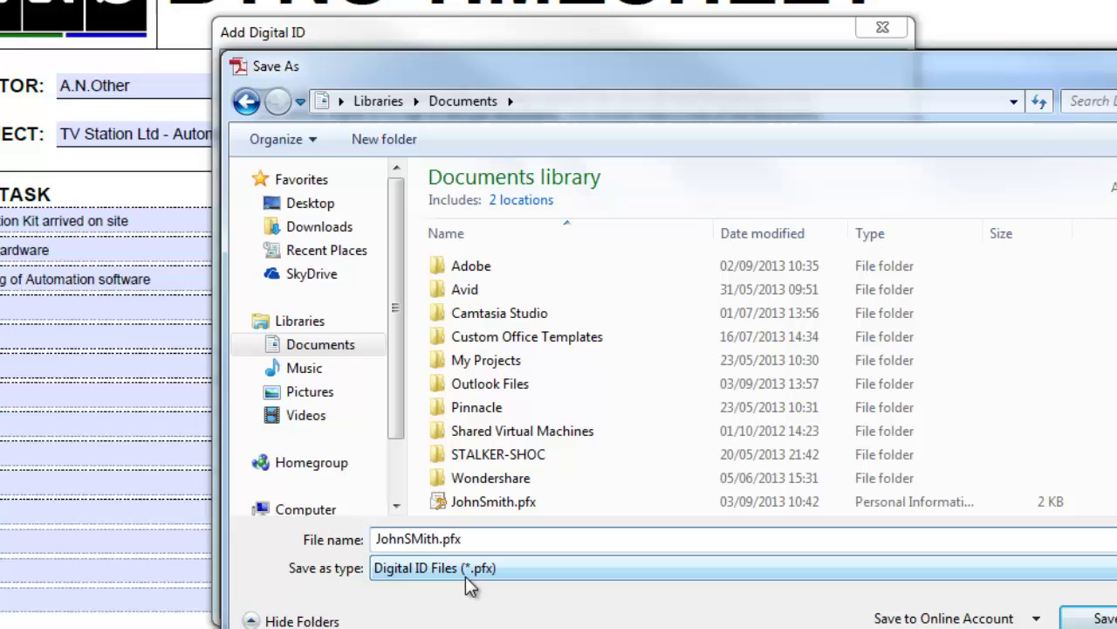
{"action": "type", "text": "DS"}
{"action": "left_click", "coordinate": [1094, 618]}
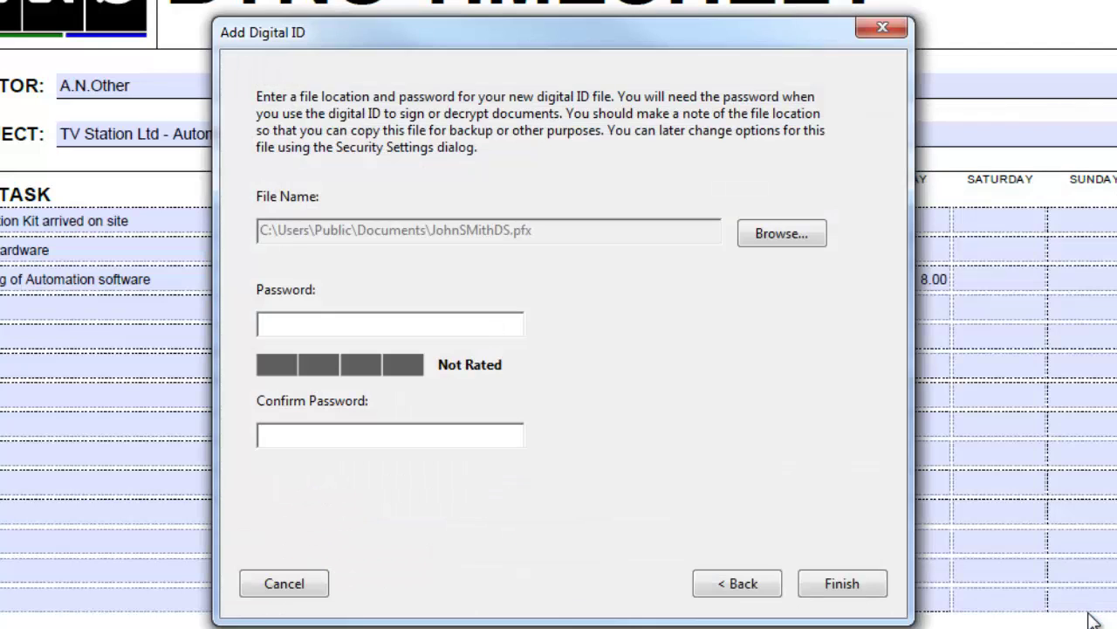
- Set and confirm the digital ID password, then finish creating the ID
{"action": "left_click", "coordinate": [304, 326]}
{"action": "type", "text": "********"}
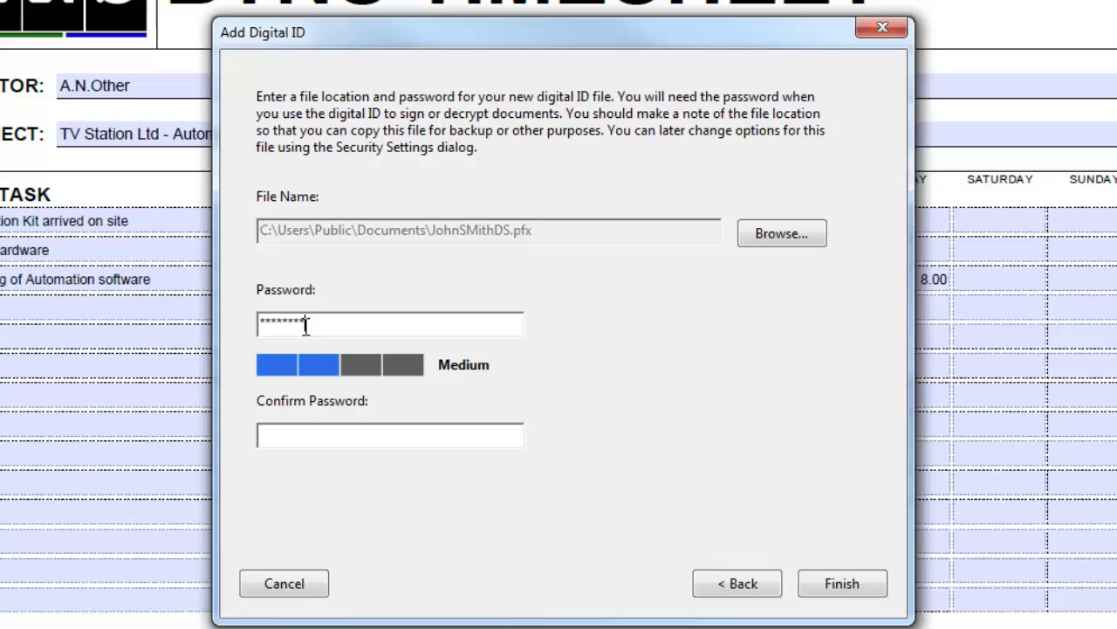
{"action": "type", "text": "***"}
{"action": "left_click", "coordinate": [294, 438]}
{"action": "type", "text": "***********"}
{"action": "left_click", "coordinate": [851, 589]}
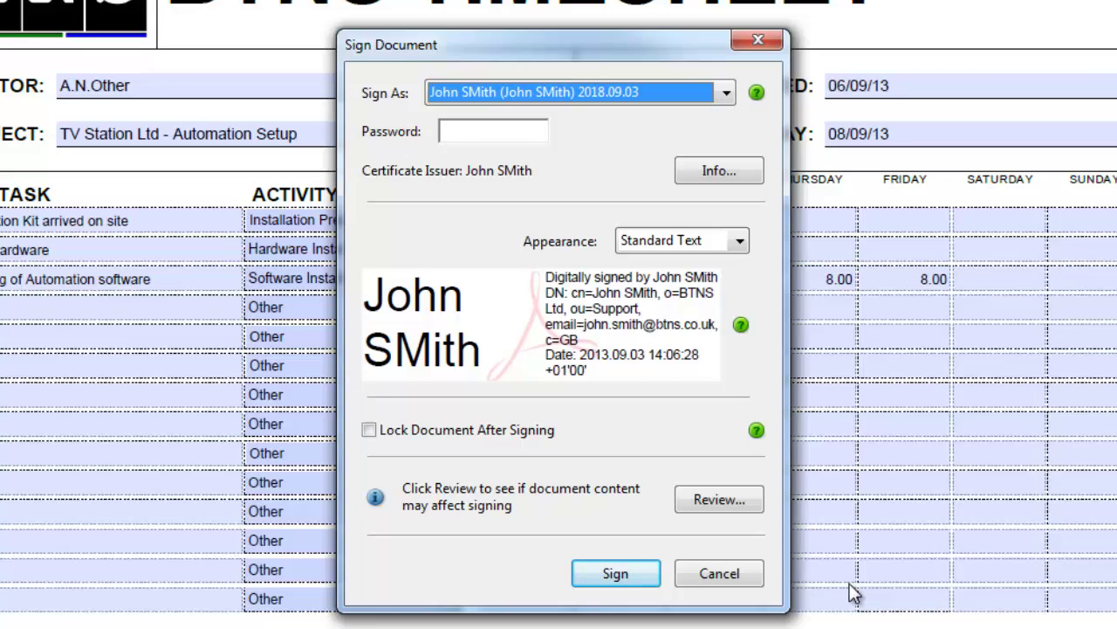
- Show the list of signature appearance options in the Sign Document dialog
{"action": "left_click", "coordinate": [738, 240]}
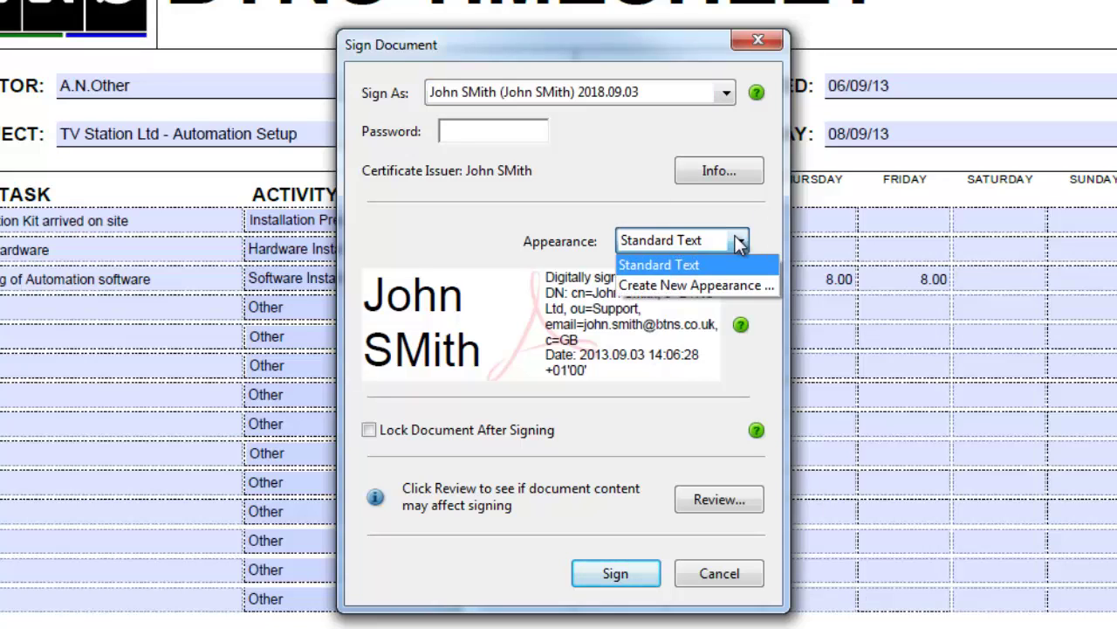
- Create signature appearance HWSJS using imported graphic jsmith0001.pdf from Pictures
{"action": "left_click", "coordinate": [737, 291]}
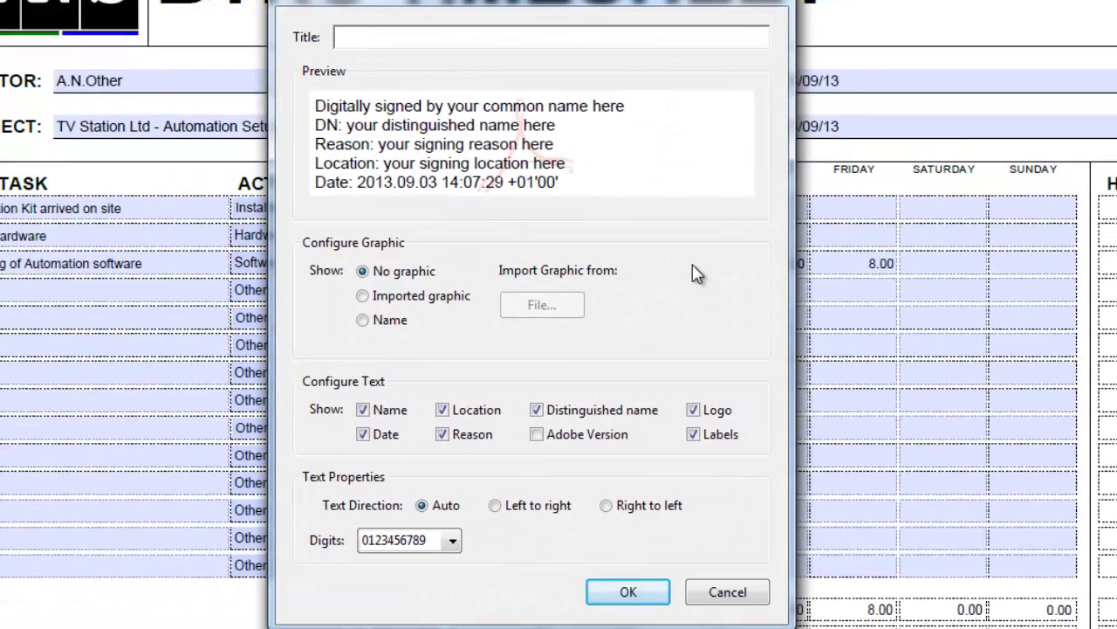
{"action": "type", "text": "HWSJS"}
{"action": "left_click", "coordinate": [363, 296]}
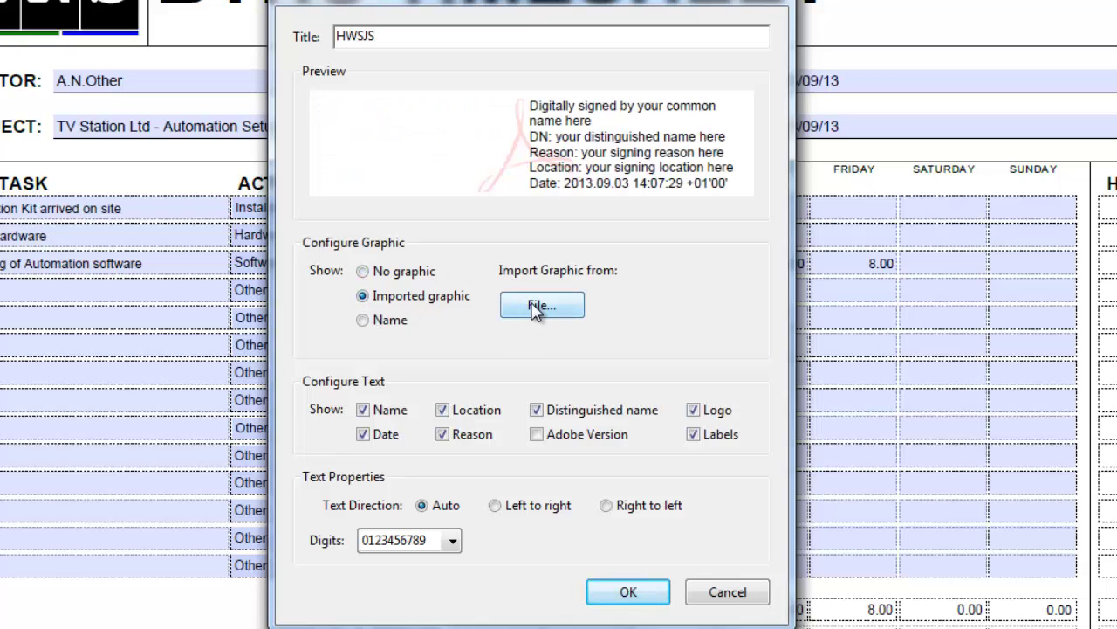
{"action": "left_click", "coordinate": [555, 310]}
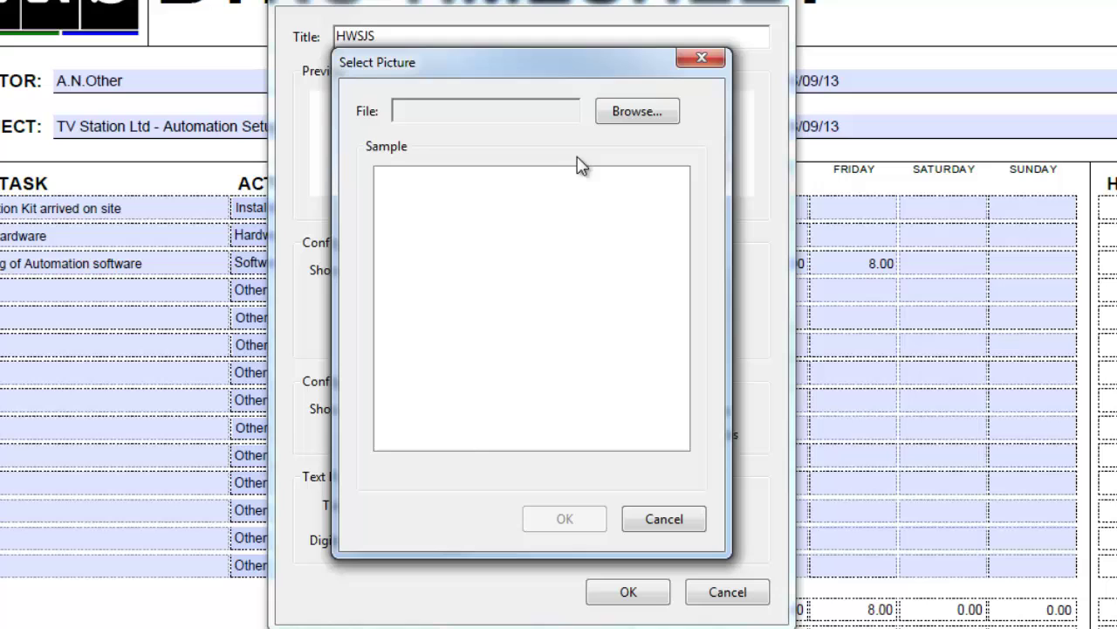
{"action": "left_click", "coordinate": [623, 117]}
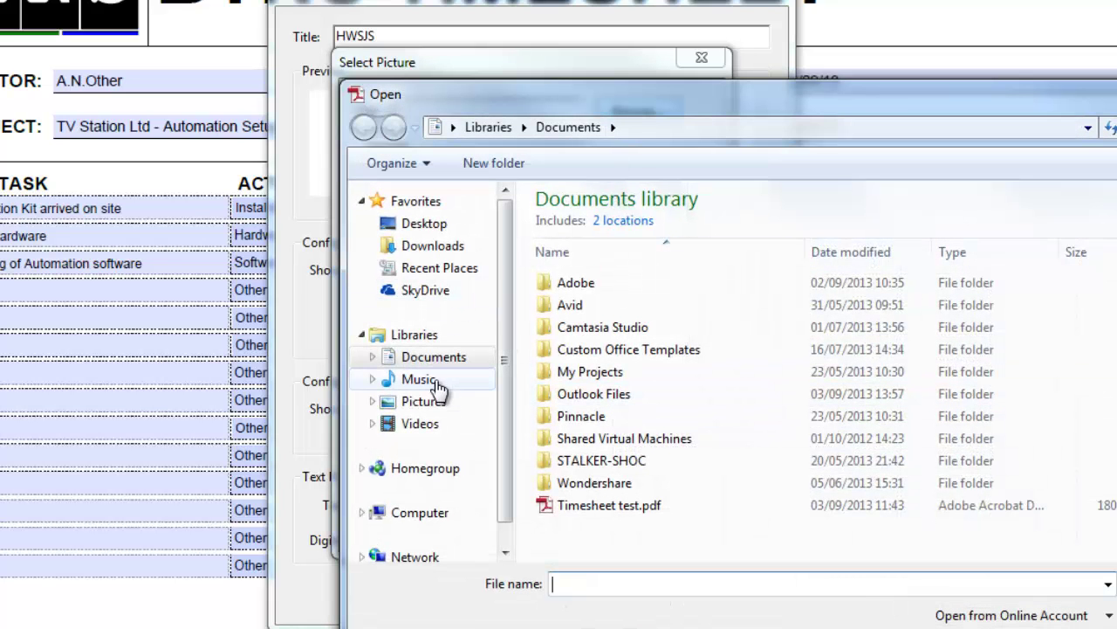
{"action": "left_click", "coordinate": [432, 410]}
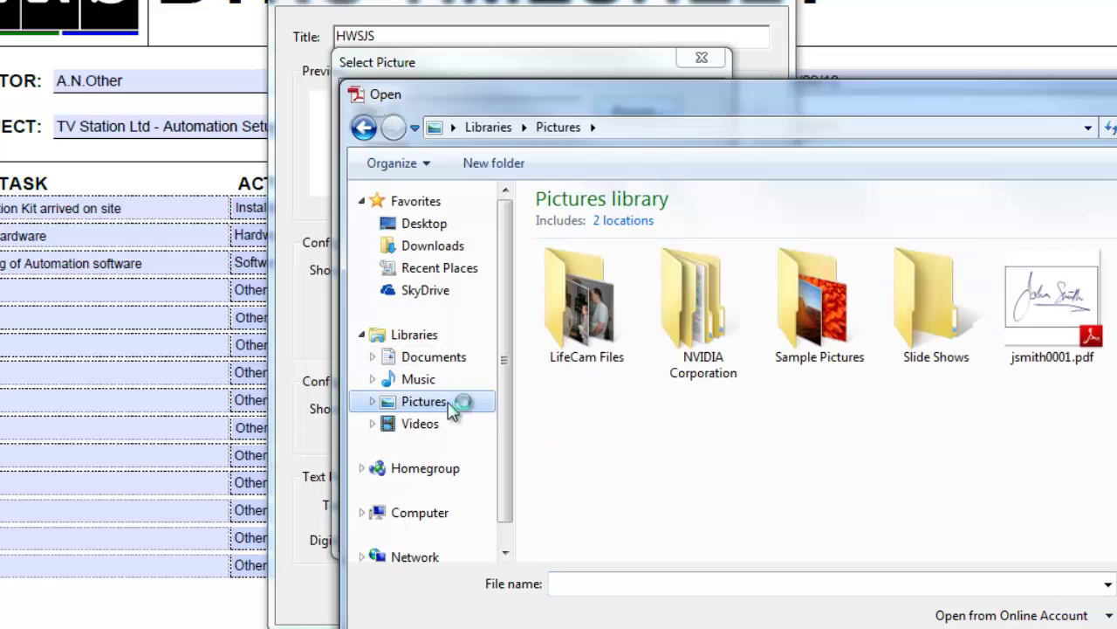
{"action": "left_click", "coordinate": [1035, 333]}
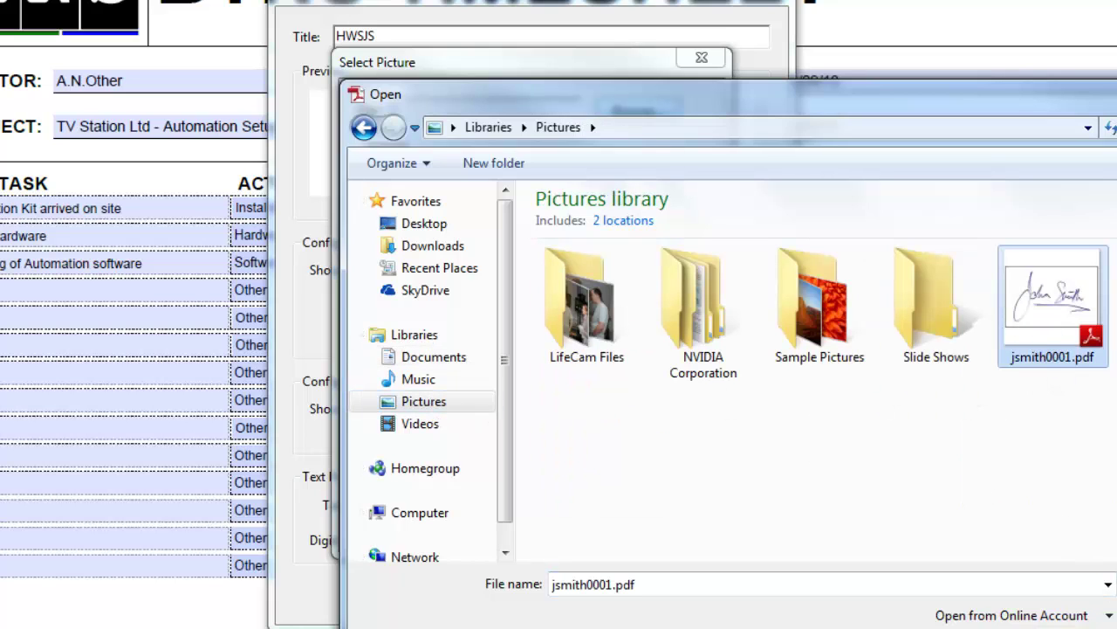
{"action": "key", "text": "Return"}
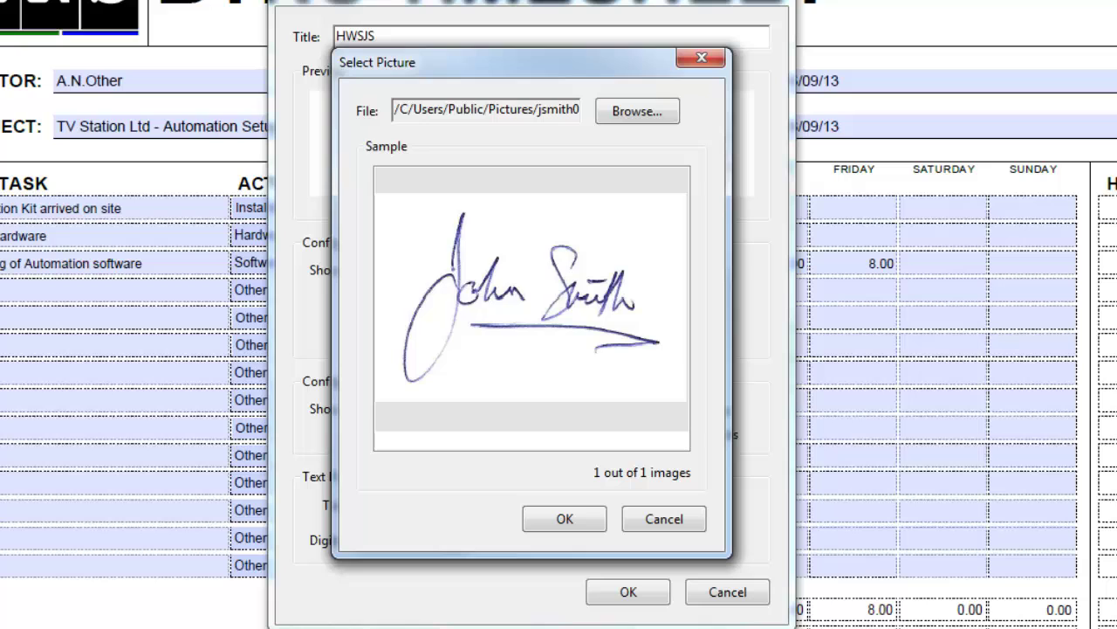
{"action": "left_click", "coordinate": [565, 518]}
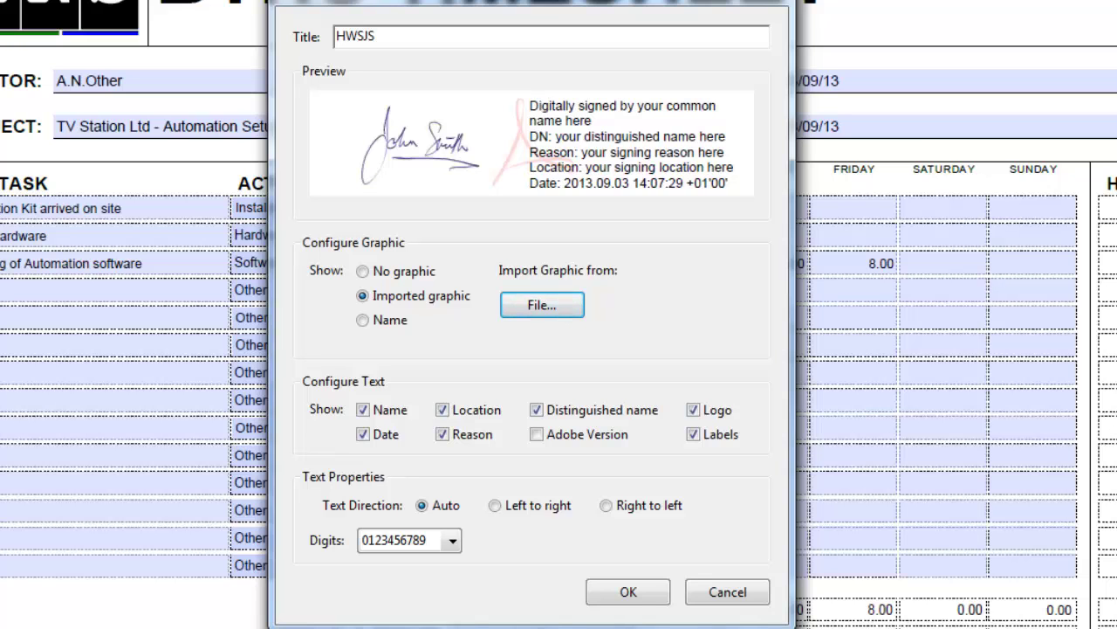
{"action": "left_click", "coordinate": [629, 597]}
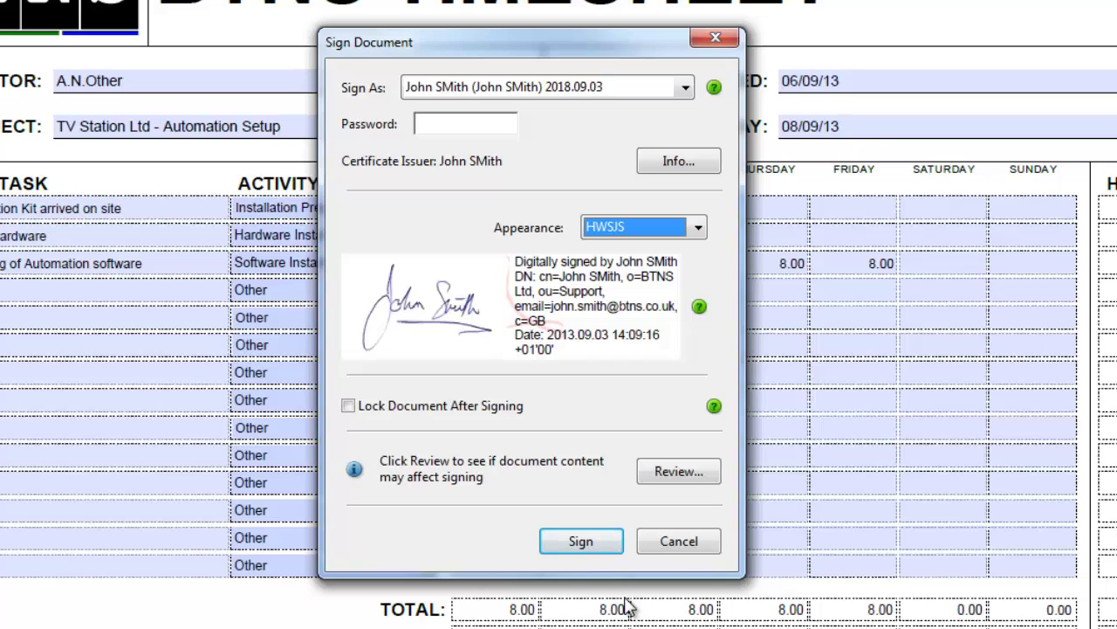
- Enter the digital ID password and sign the timesheet
{"action": "left_click", "coordinate": [446, 123]}
{"action": "type", "text": "****"}
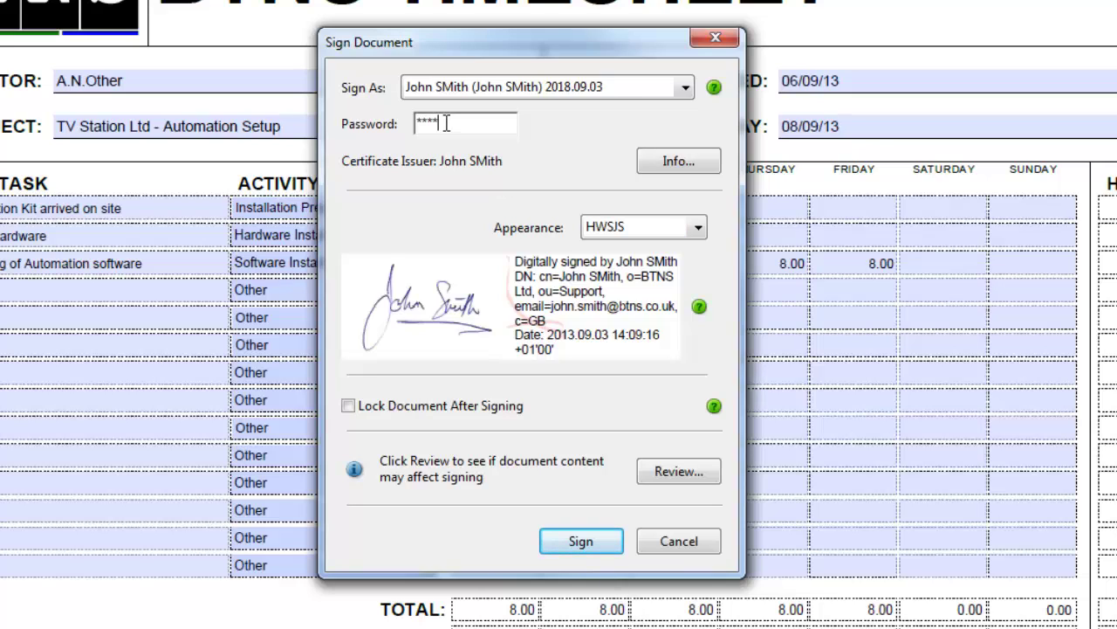
{"action": "type", "text": "*******"}
{"action": "left_click", "coordinate": [580, 542]}
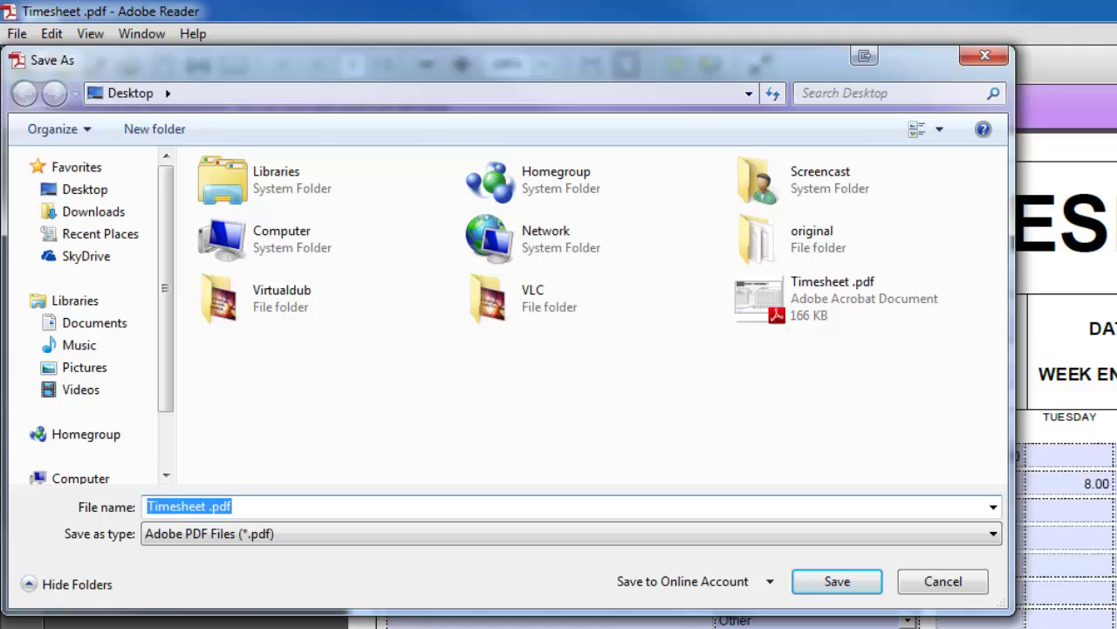
- Save the signed copy as signedTimesheet .pdf
{"action": "left_click", "coordinate": [148, 505]}
{"action": "type", "text": "signed"}
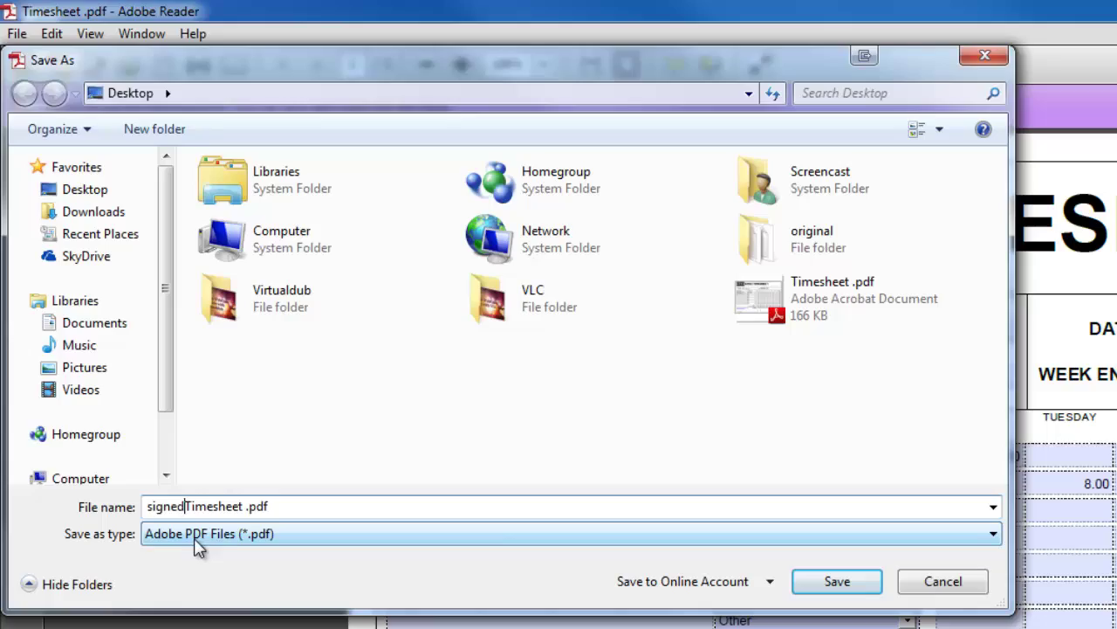
{"action": "left_click", "coordinate": [834, 585]}
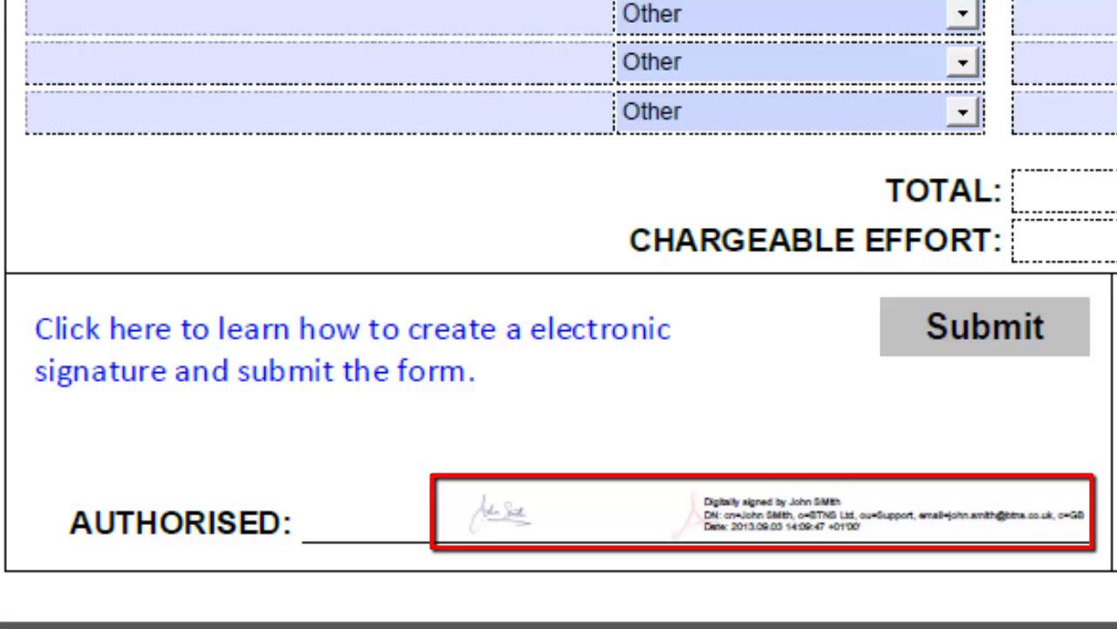
- Submit the signed timesheet via the form's Submit button, using the default email application
{"action": "left_click", "coordinate": [978, 336]}
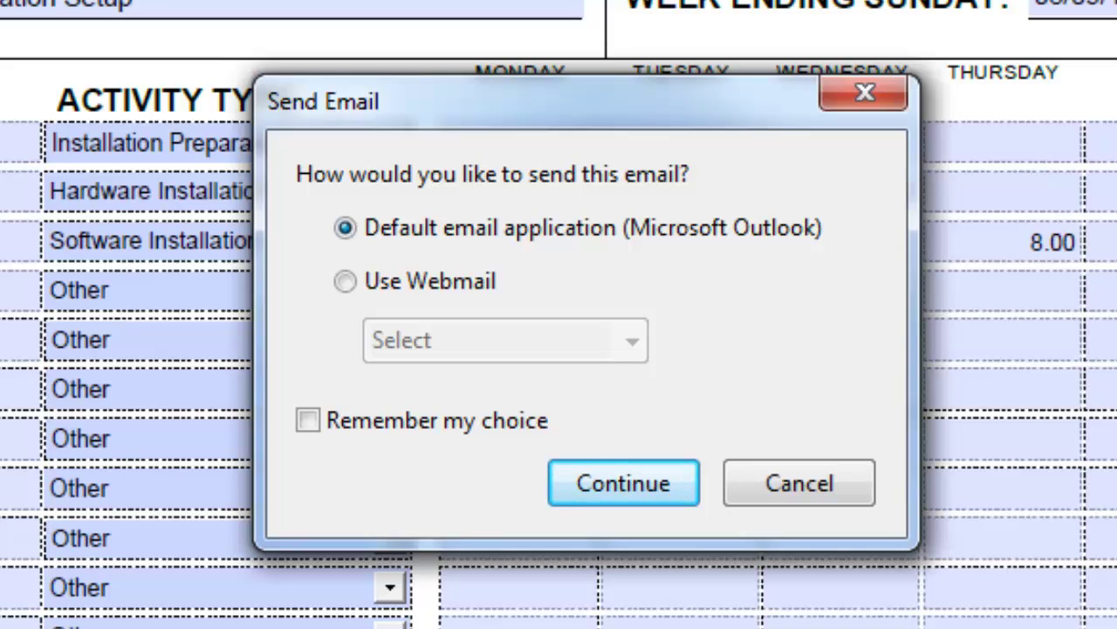
- Continue with Microsoft Outlook to create the pre-filled message with the PDF attached
{"action": "left_click", "coordinate": [614, 485]}
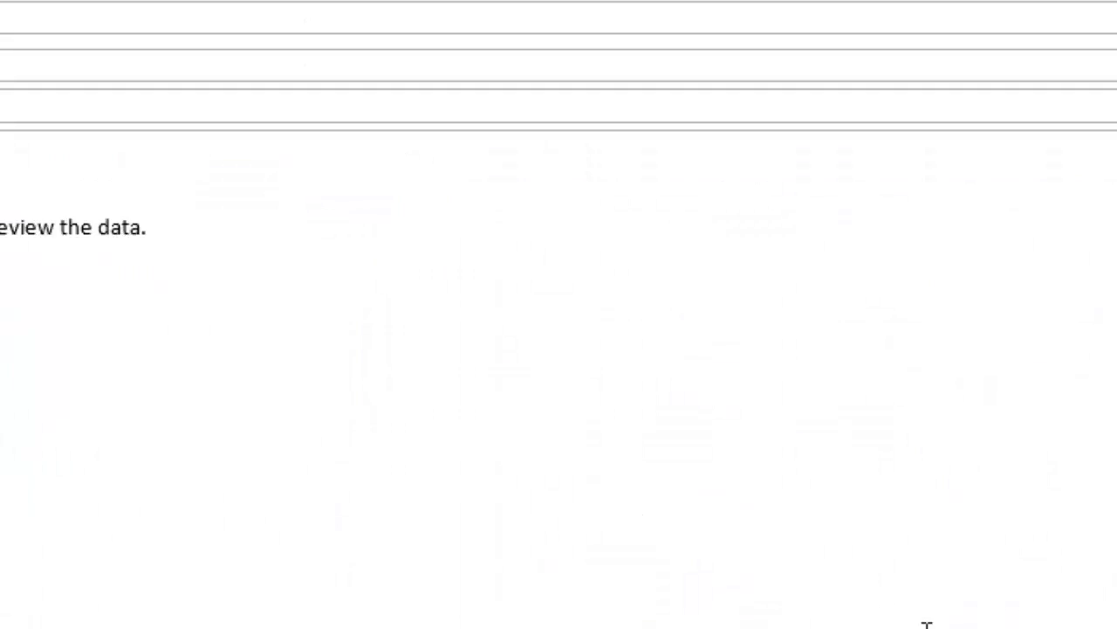